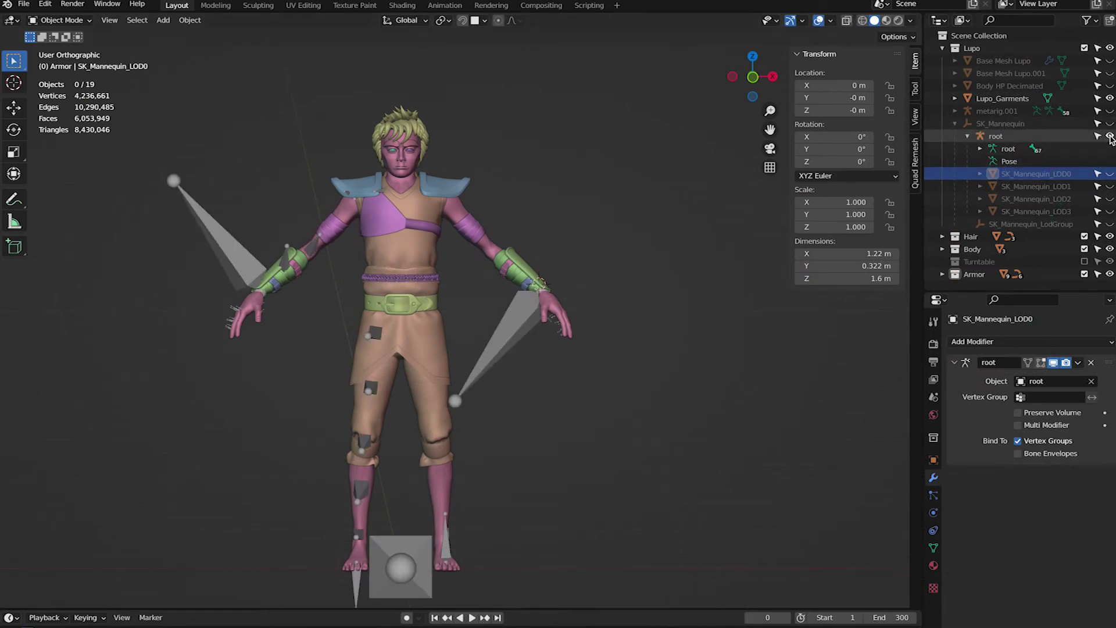
- Reveal the hidden SK_Mannequin_LOD0 mesh and move it about 1.3 m along X, beside the character
left_click(1110, 174)
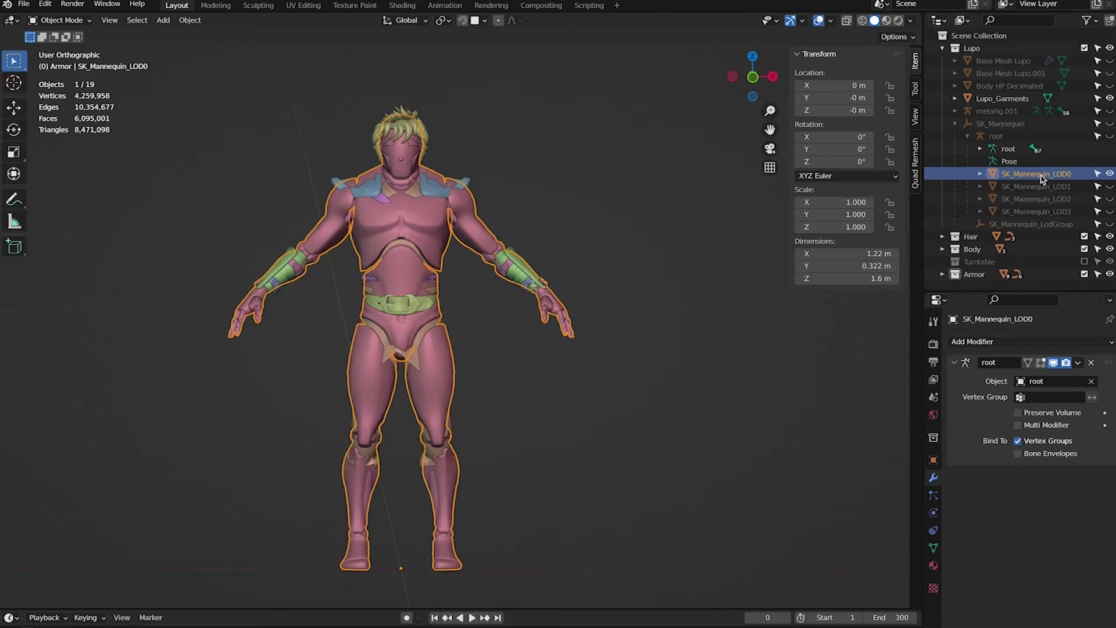
key("x")
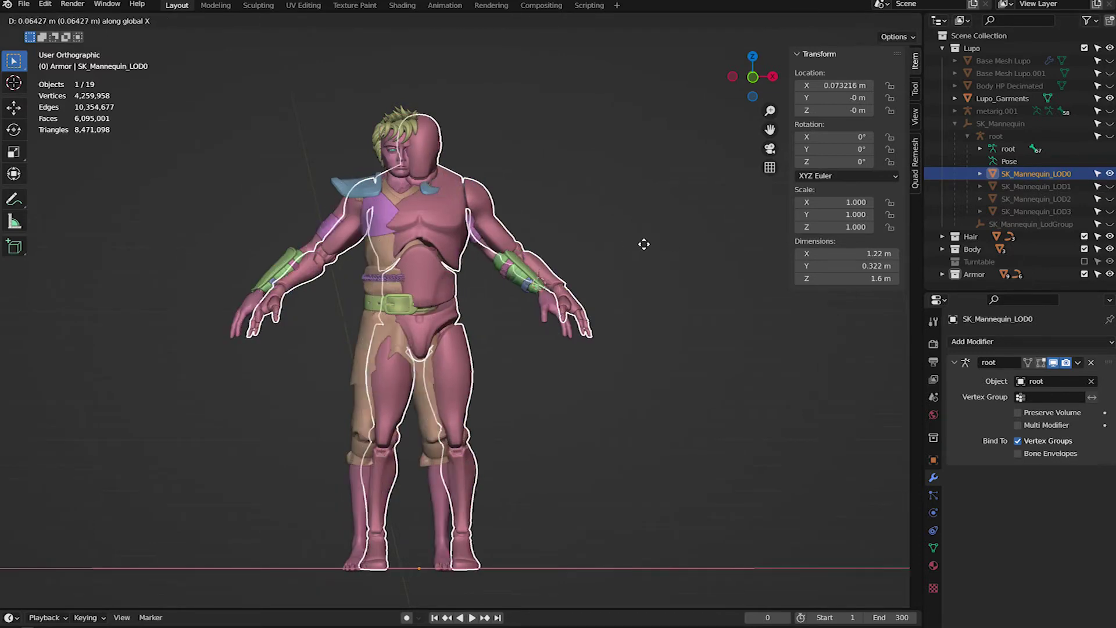
left_click(68, 249)
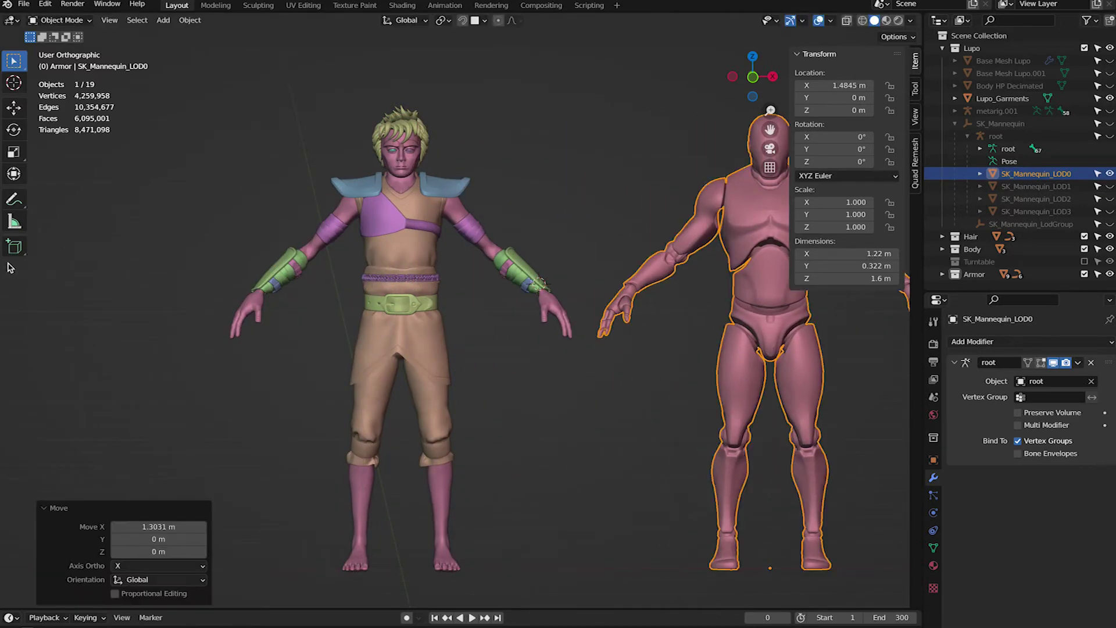
- In back view, move the mannequin mesh about -1.31 m along X, back over the character
scroll(82, 263, "down", 3, "ctrl")
middle_click_drag(279, 276, 277, 277)
key("ctrl+KP_1")
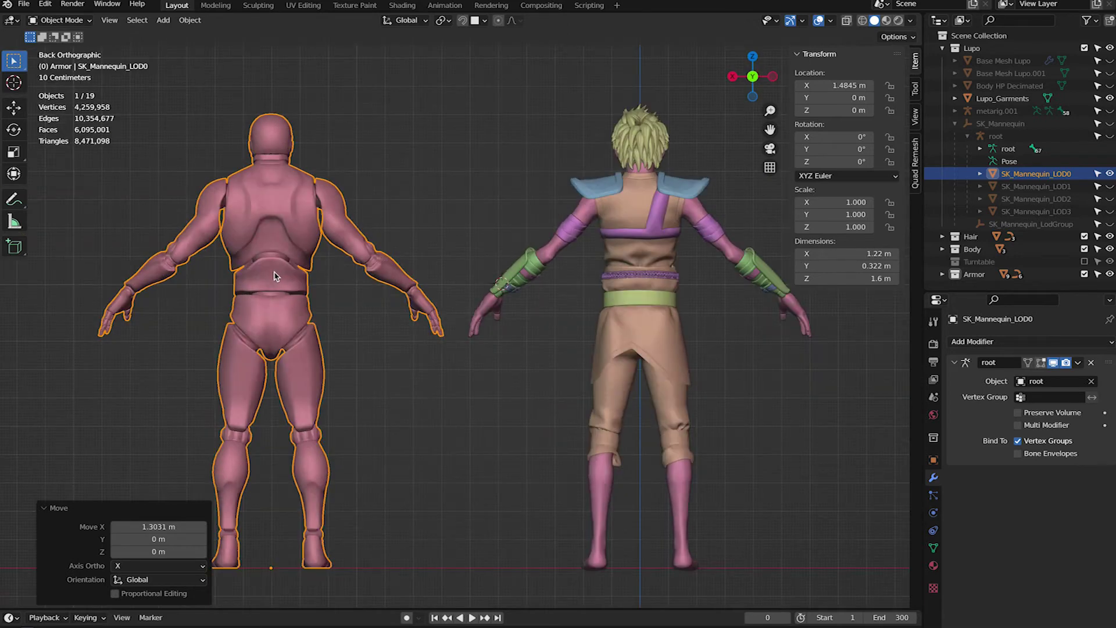
key("g")
key("x")
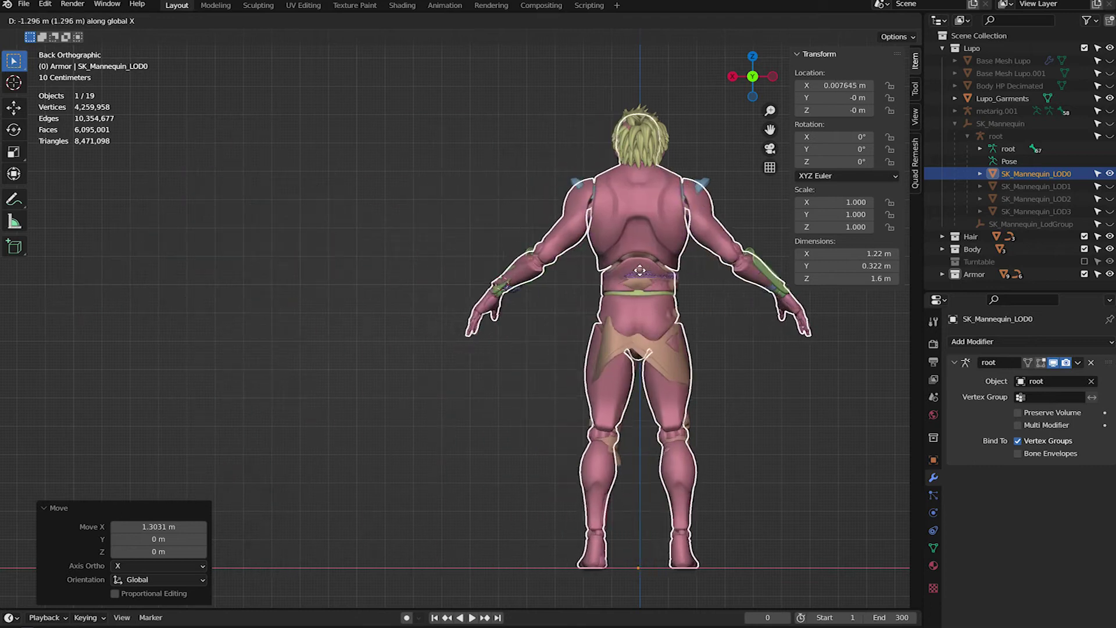
left_click(756, 271)
- In front view, move the SK_Mannequin_LOD0 mesh along the X axis relative to the character
key("KP_1")
key("g")
key("x")
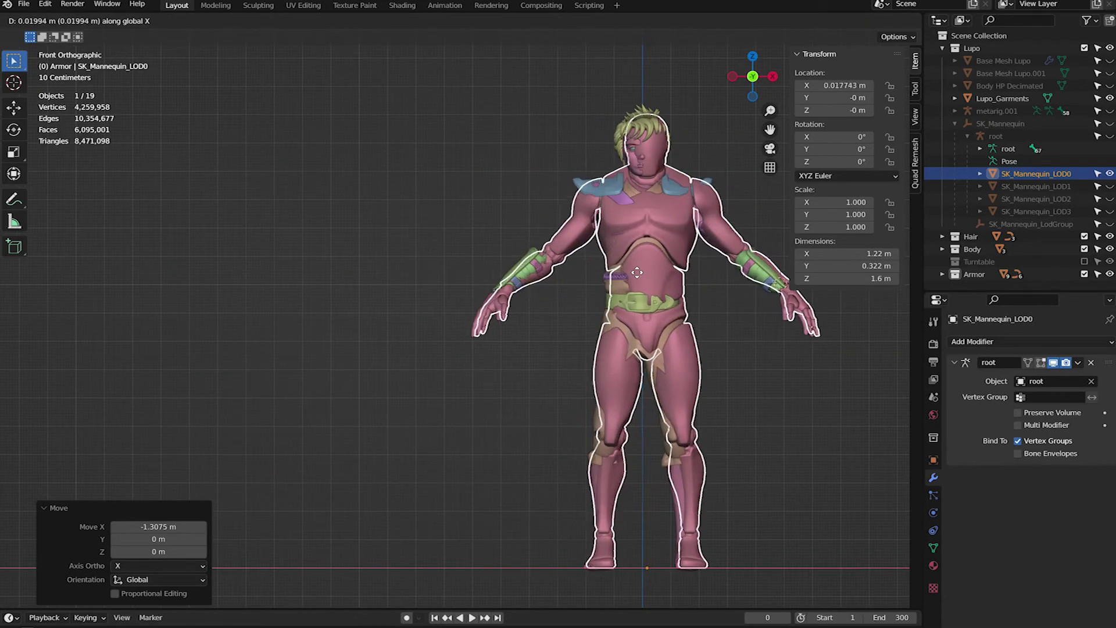
left_click(279, 231)
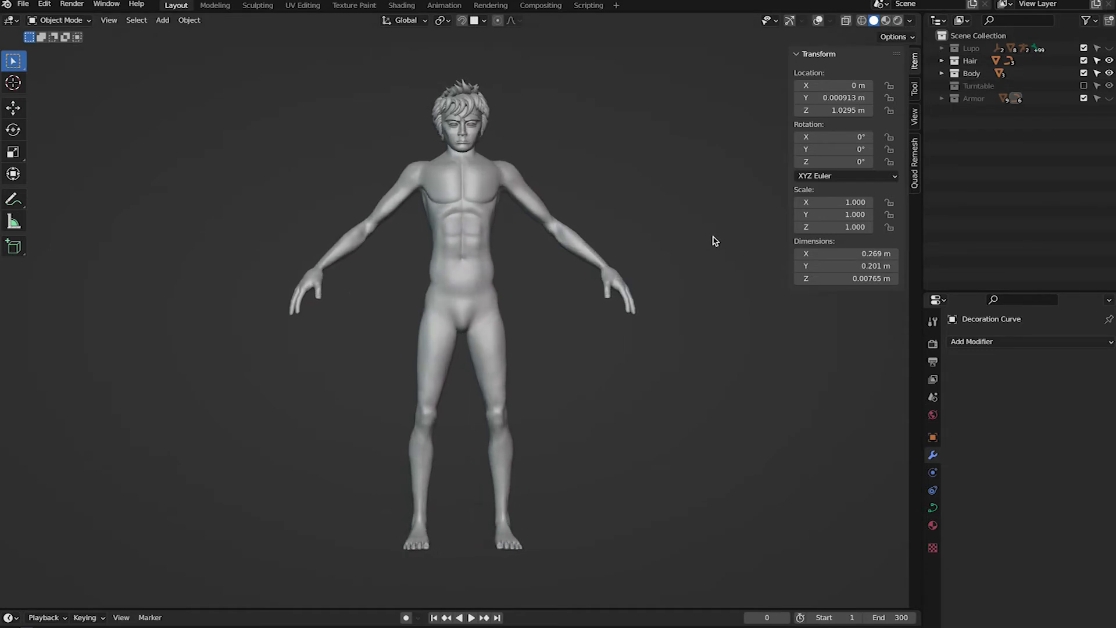
- Examine the character's sculpted face, hair and upper body up close
scroll(715, 240, "up", 8)
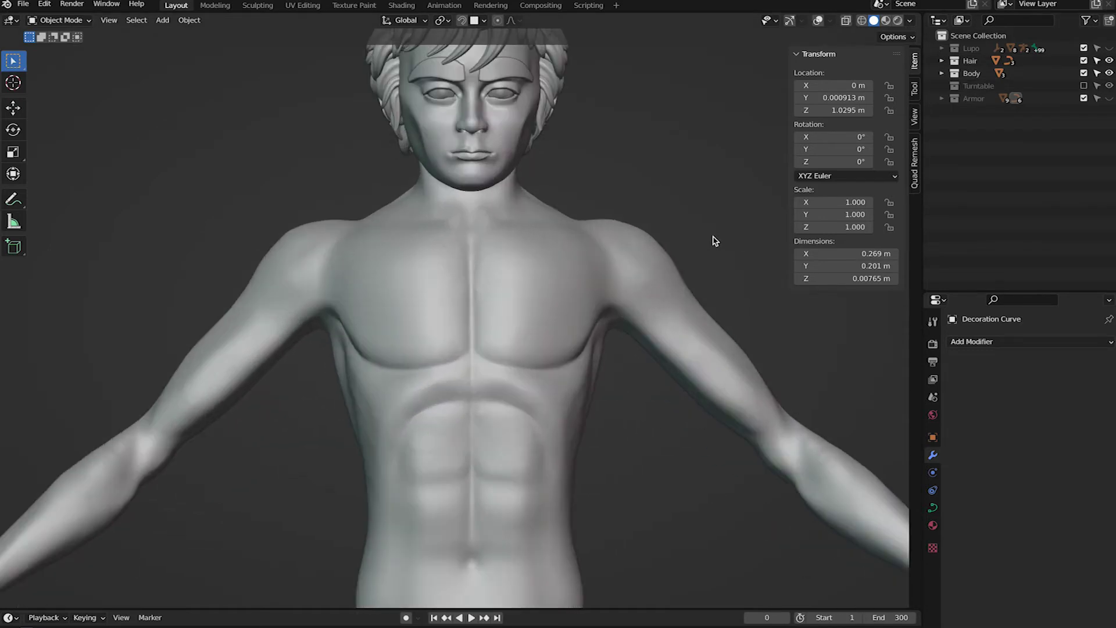
middle_click_drag(715, 241, 588, 241, "shift")
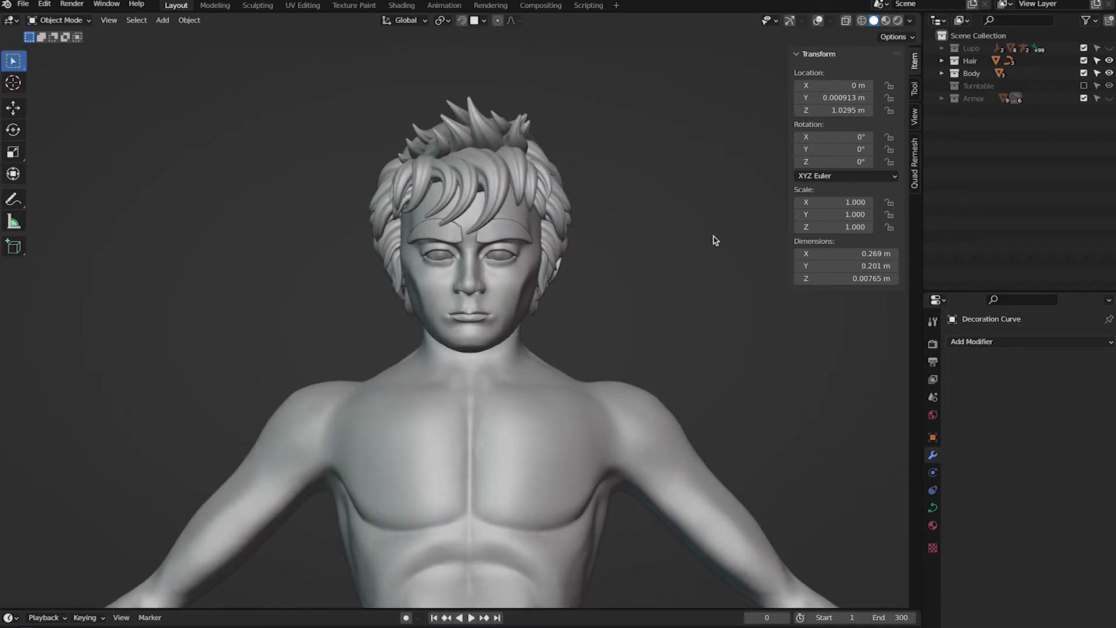
scroll(703, 241, "down", 6)
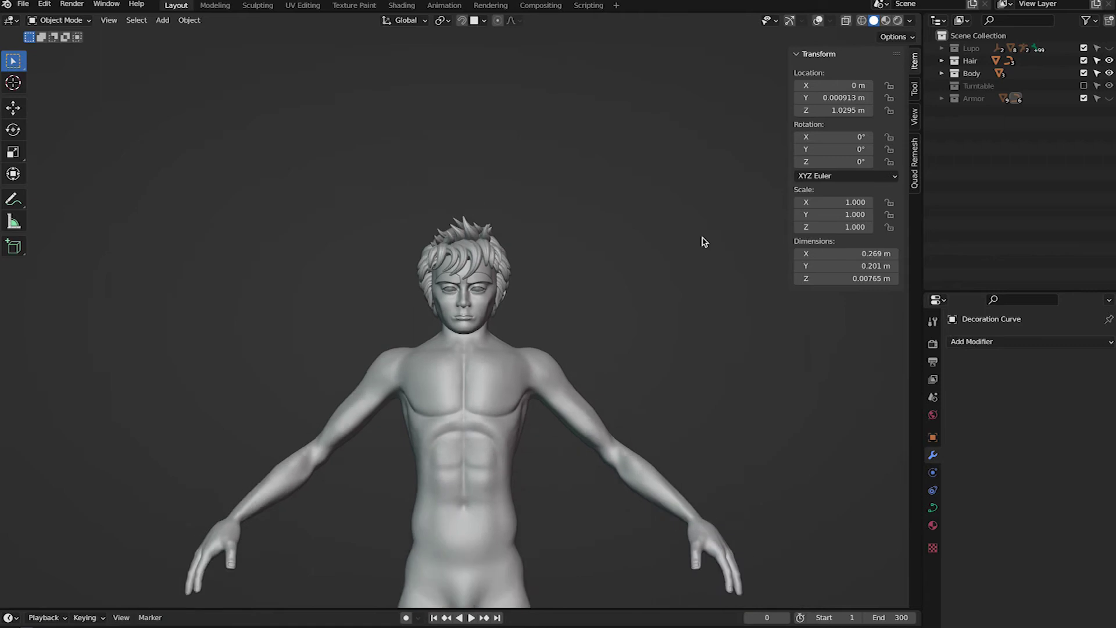
scroll(704, 242, "down", 5, "shift")
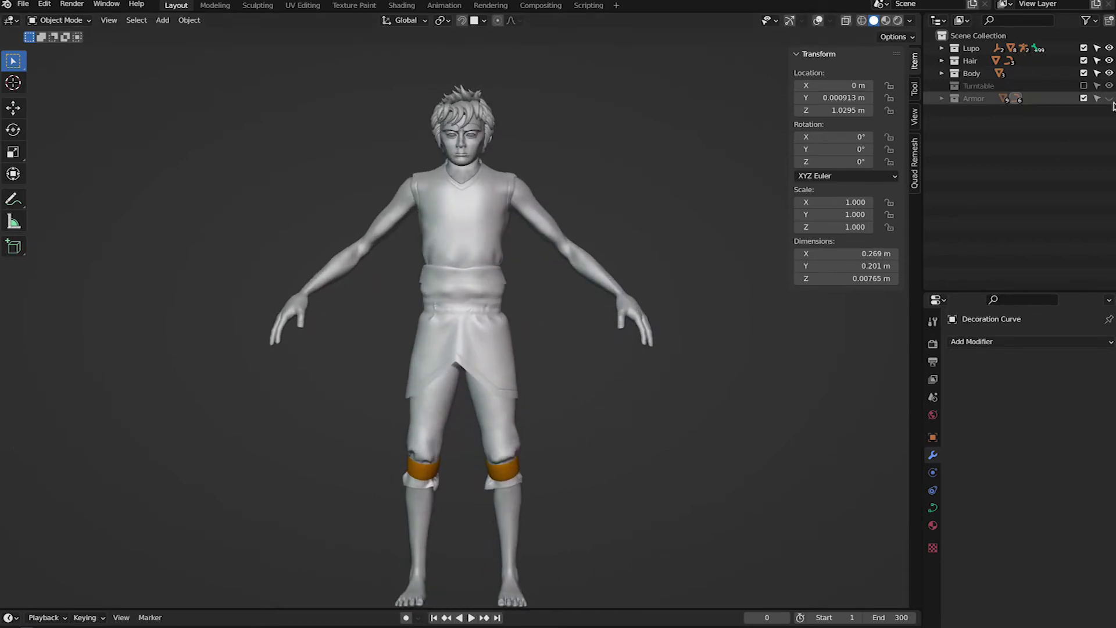
- Show and expand the Armor collection, and hide its Decoration and Decoration Curve objects
left_click(942, 98)
scroll(997, 235, "down", 1)
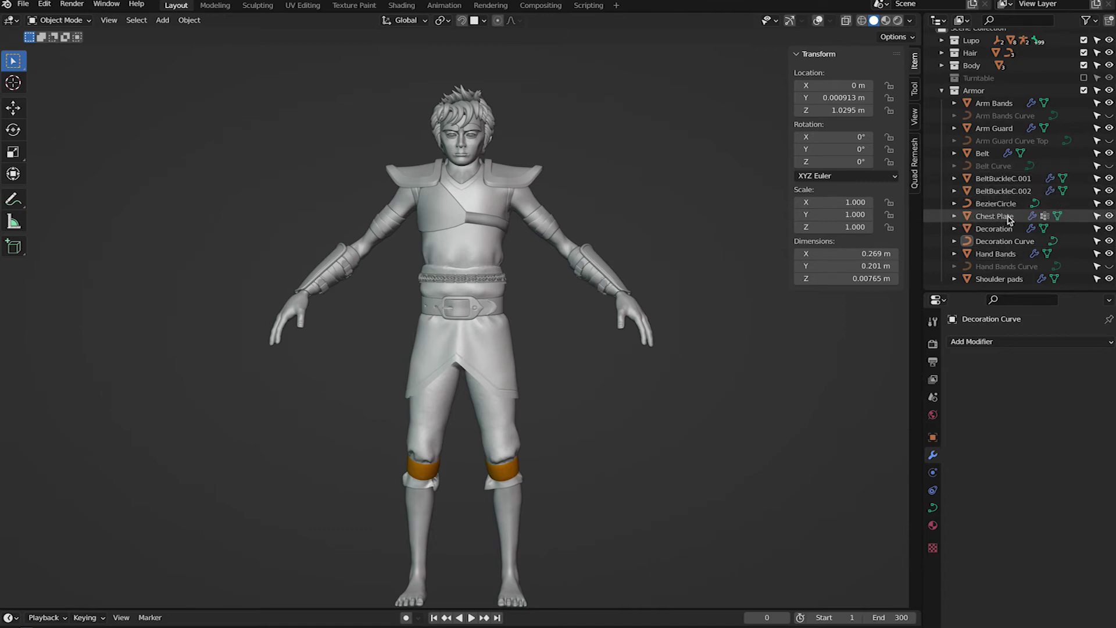
scroll(518, 372, "up", 4)
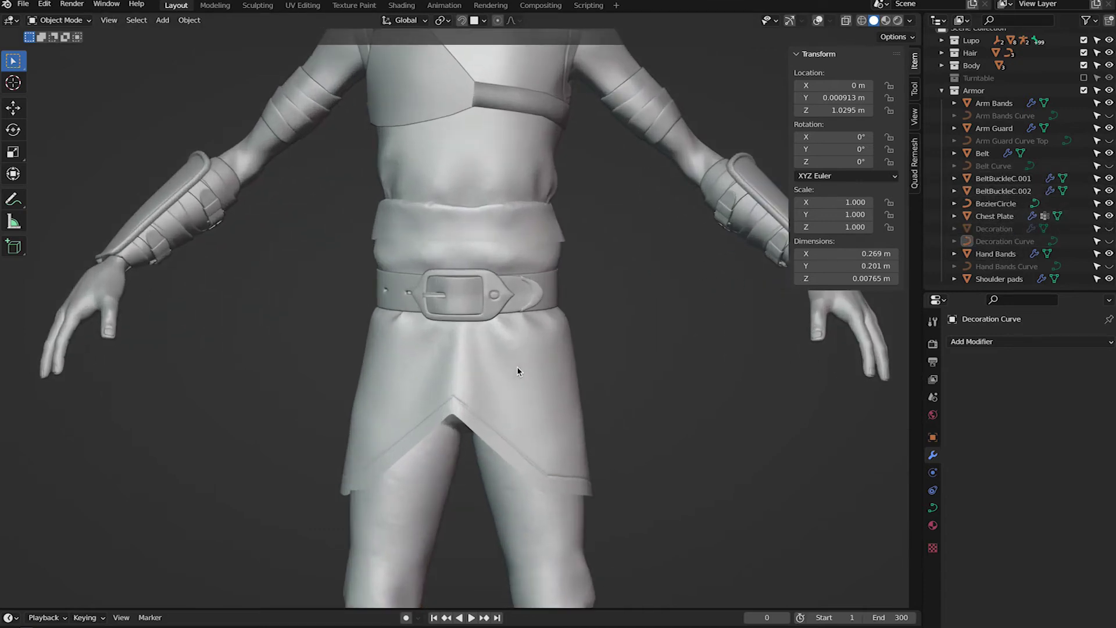
middle_click_drag(516, 370, 516, 370)
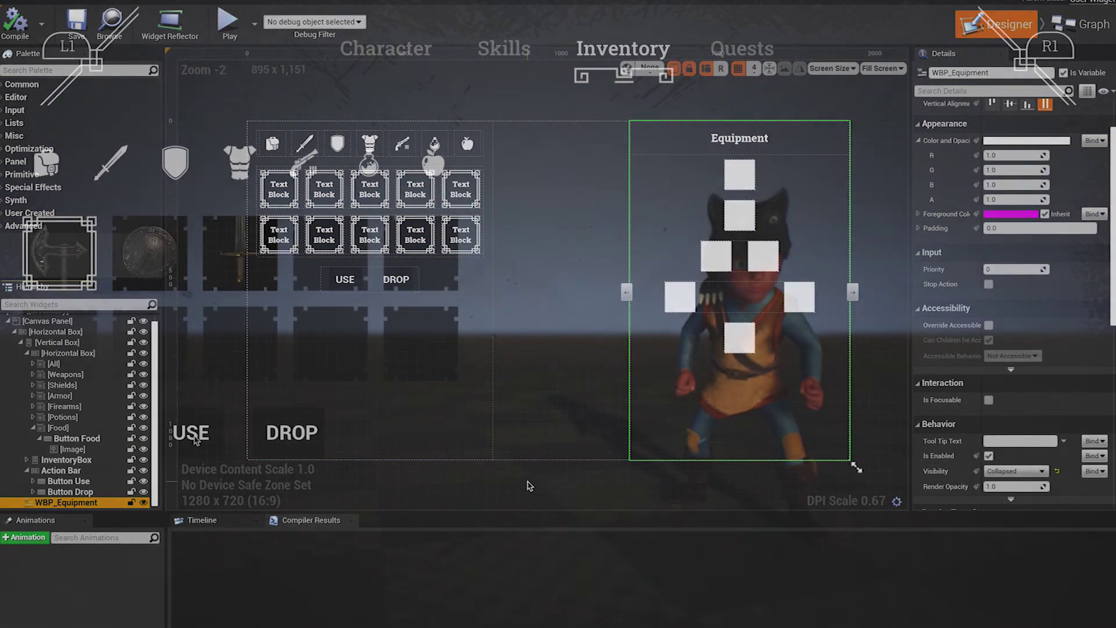
- In the running Unreal Engine game, equip the axe and the round shield from the inventory and drop the sword
left_click(194, 441)
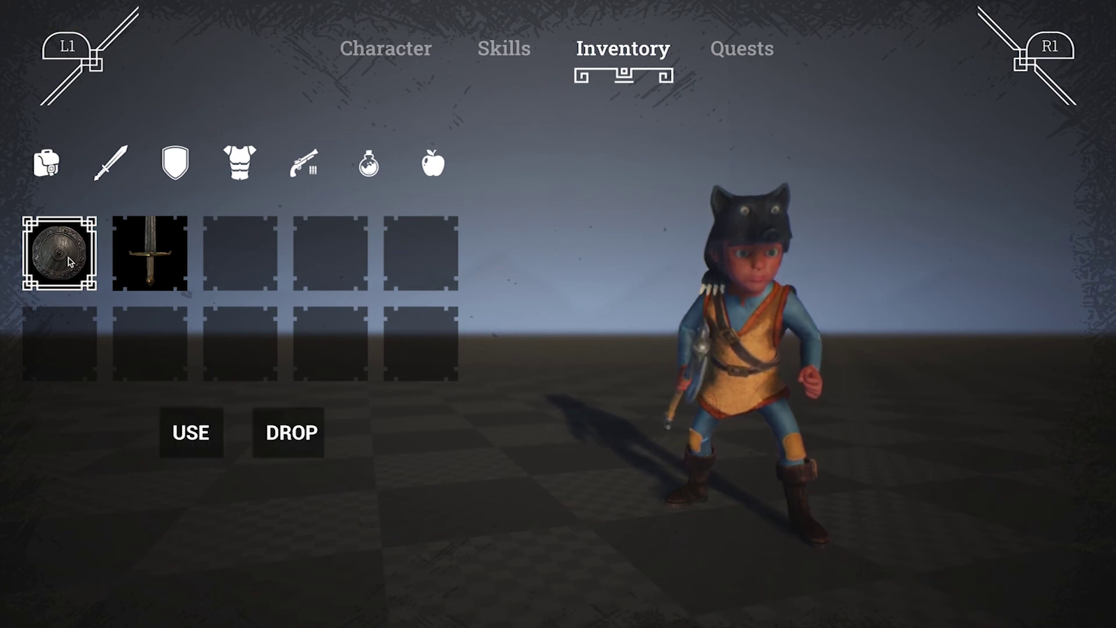
left_click(193, 440)
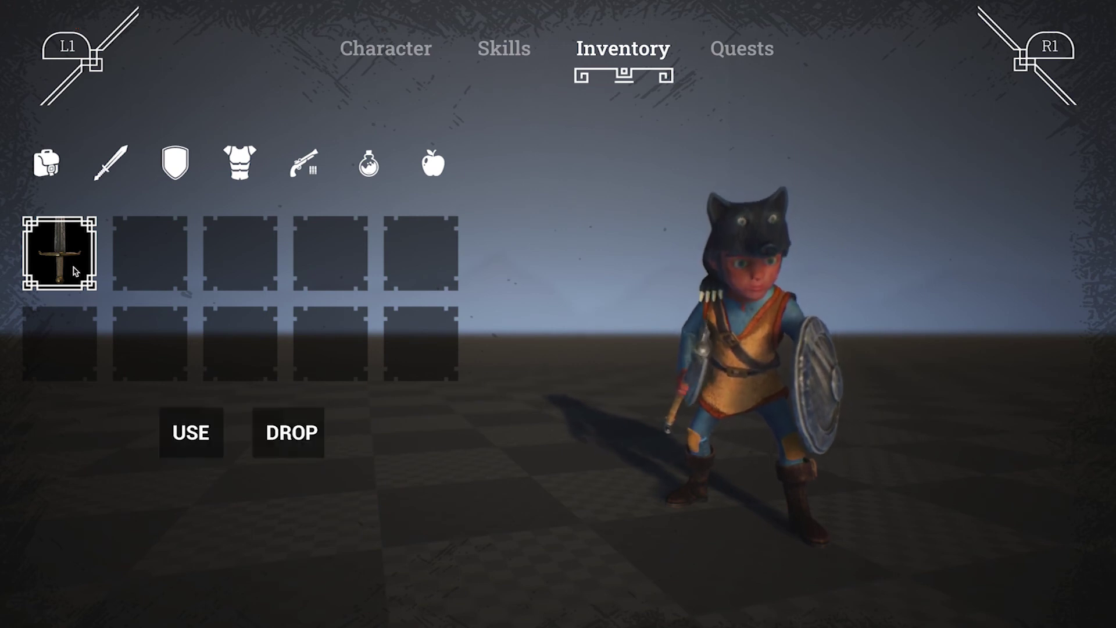
left_click(289, 433)
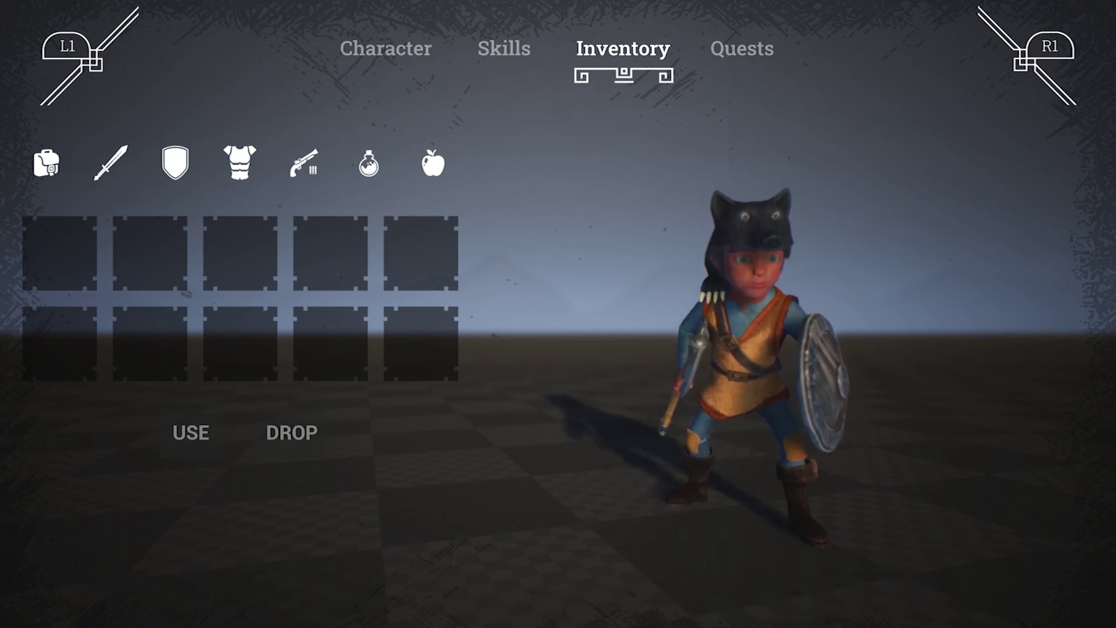
- Close the inventory and run the character around the dropped sword to check the equipped axe and shield
key("i")
key("w")
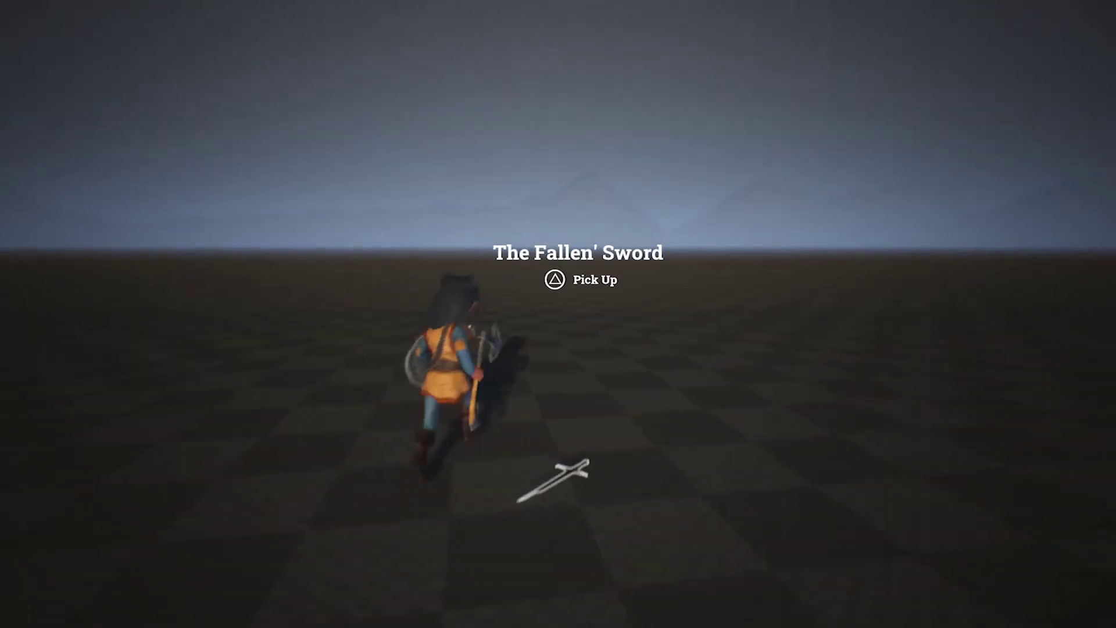
key("s")
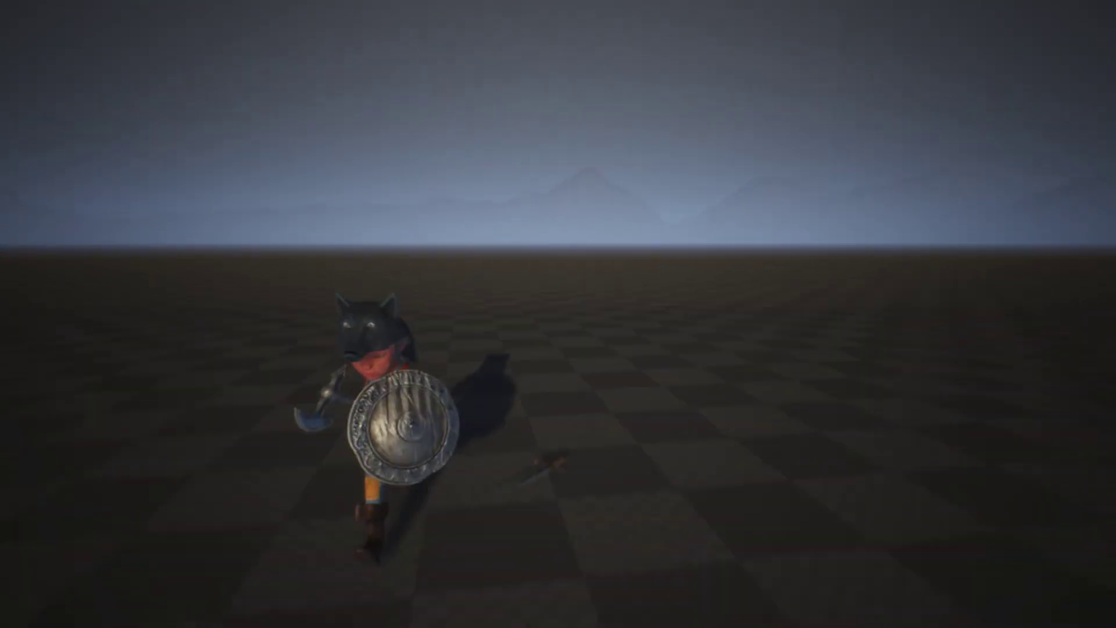
key("w")
key("s")
key("a")
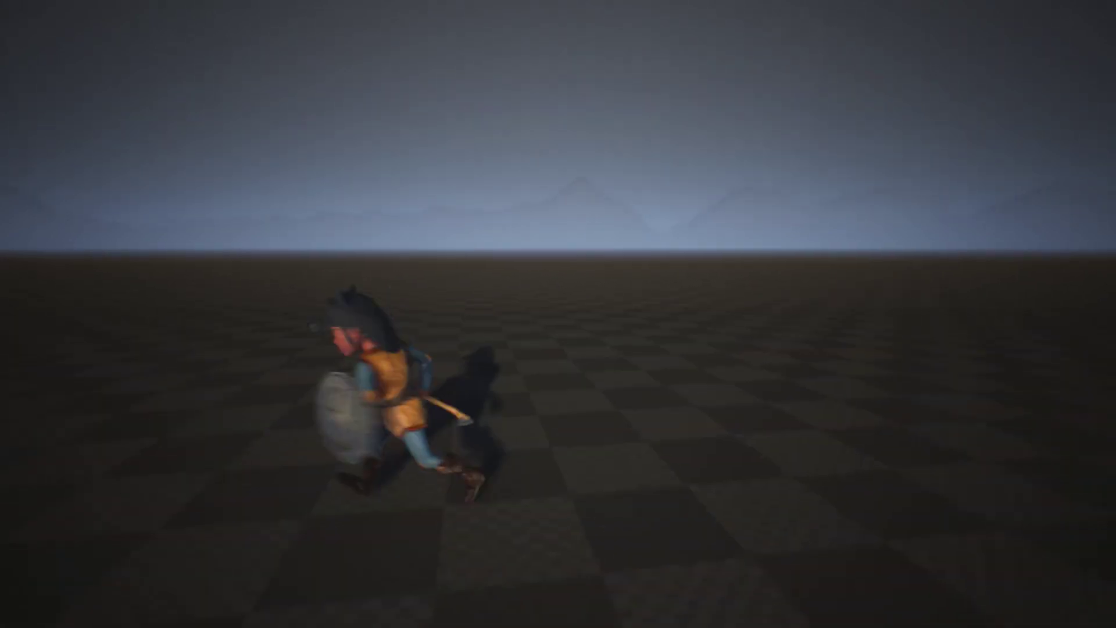